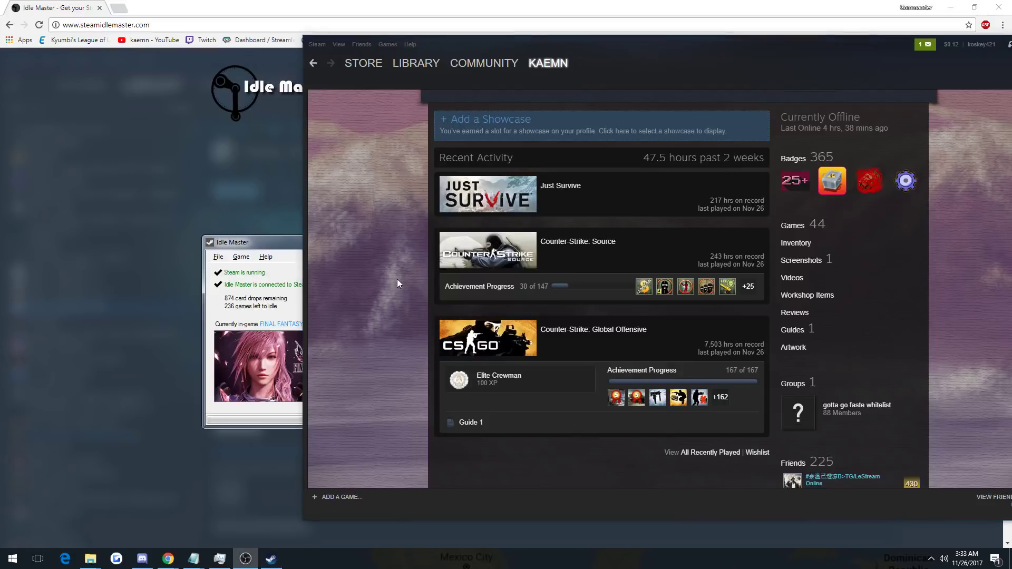
{"action": "scroll", "coordinate": [396, 281], "scroll_direction": "down", "scroll_amount": 1}
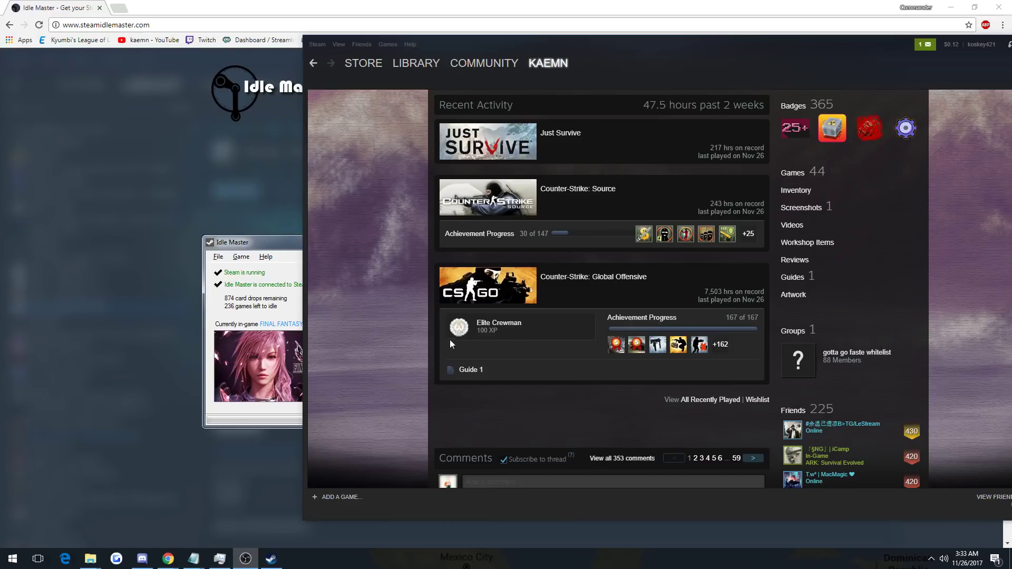
{"action": "scroll", "coordinate": [377, 301], "scroll_direction": "up", "scroll_amount": 2}
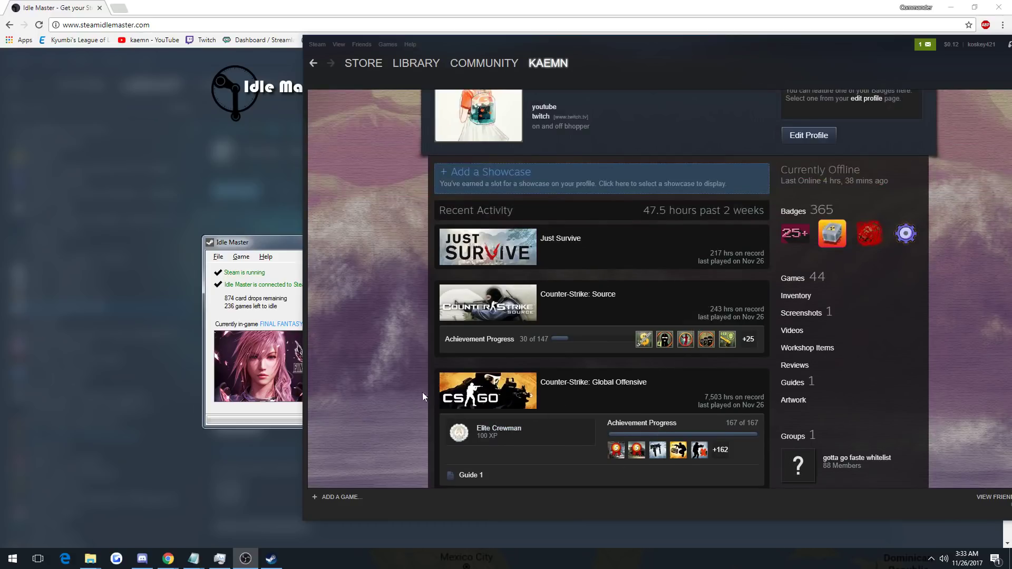
{"action": "scroll", "coordinate": [406, 301], "scroll_direction": "down", "scroll_amount": 2}
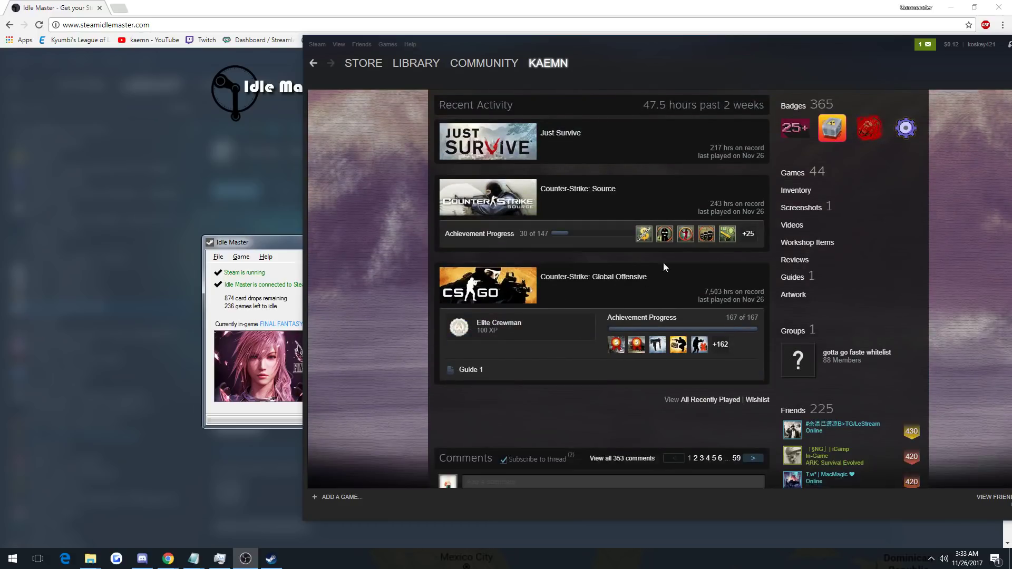
{"action": "scroll", "coordinate": [663, 262], "scroll_direction": "up", "scroll_amount": 2}
{"action": "scroll", "coordinate": [726, 300], "scroll_direction": "down", "scroll_amount": 4}
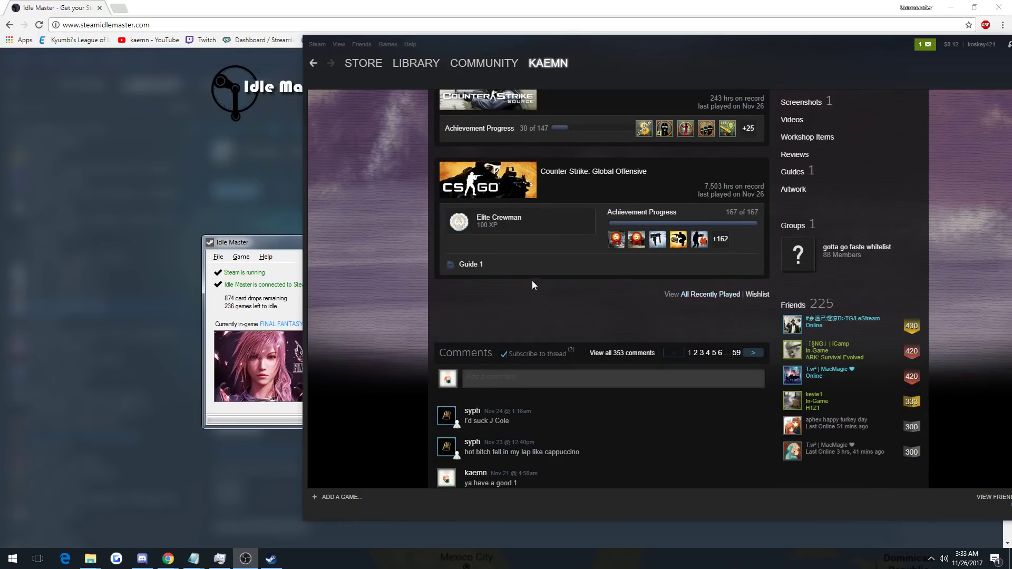
Step: Bring the Idle Master website in Chrome to the front after reviewing Steam's Recent Activity
{"action": "left_click", "coordinate": [167, 235]}
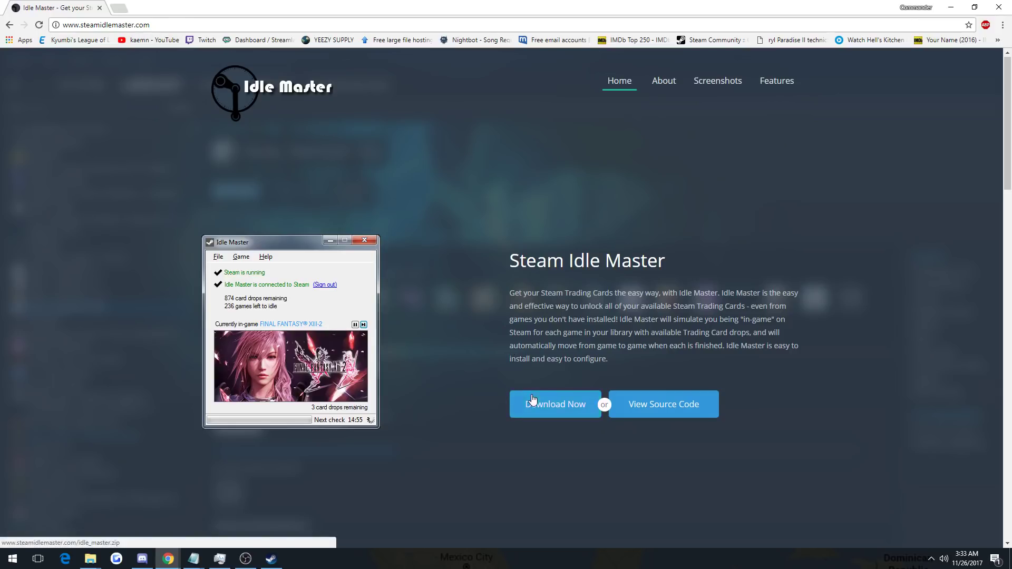
Step: Download idle_master (4).zip from steamidlemaster.com and open it in WinRAR
{"action": "left_click", "coordinate": [533, 401]}
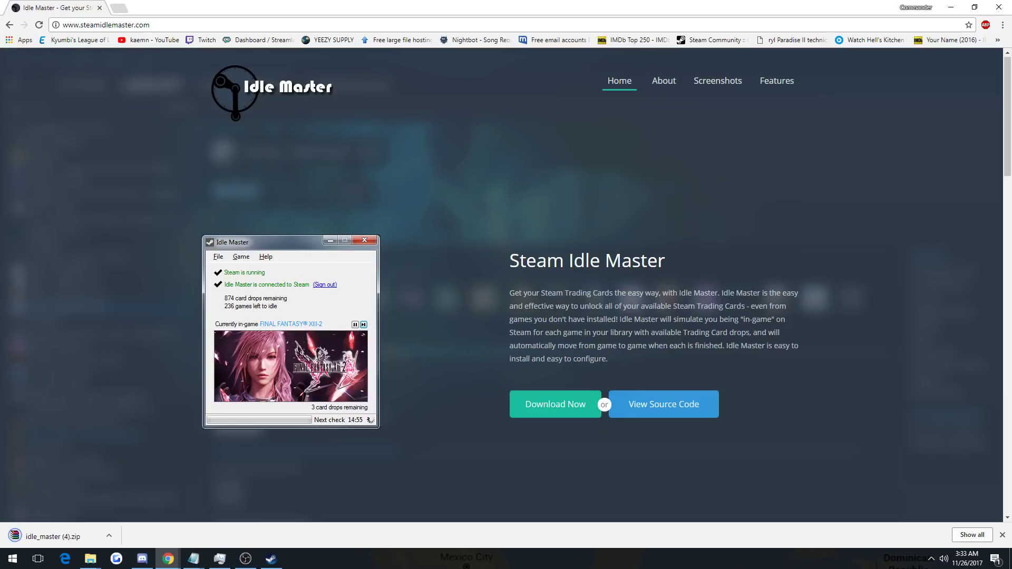
{"action": "left_click", "coordinate": [52, 535]}
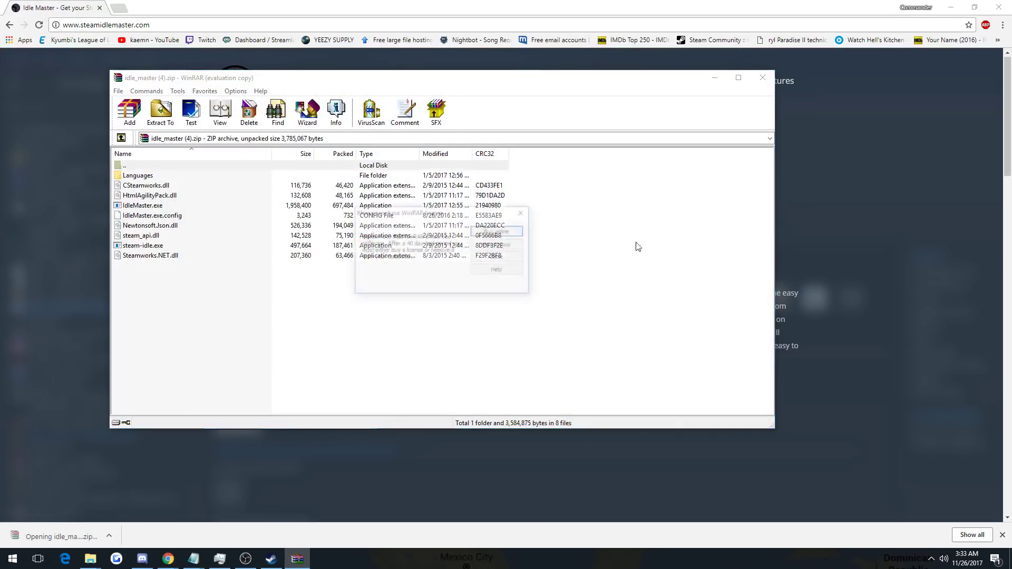
Step: Dismiss the WinRAR evaluation reminder and launch IdleMaster.exe from the archive
{"action": "left_click", "coordinate": [522, 213]}
{"action": "double_click", "coordinate": [188, 205]}
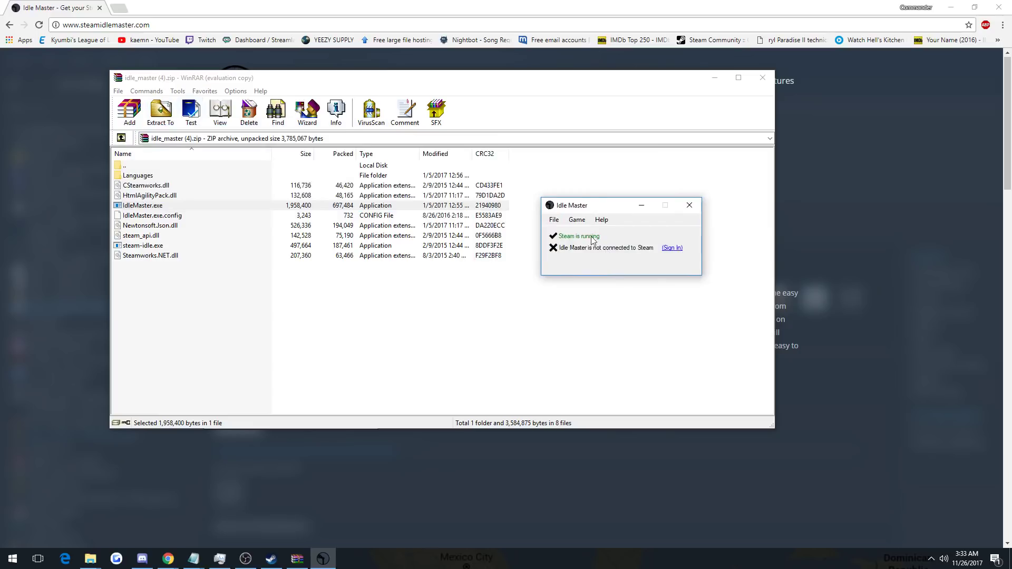
{"action": "right_click", "coordinate": [590, 564]}
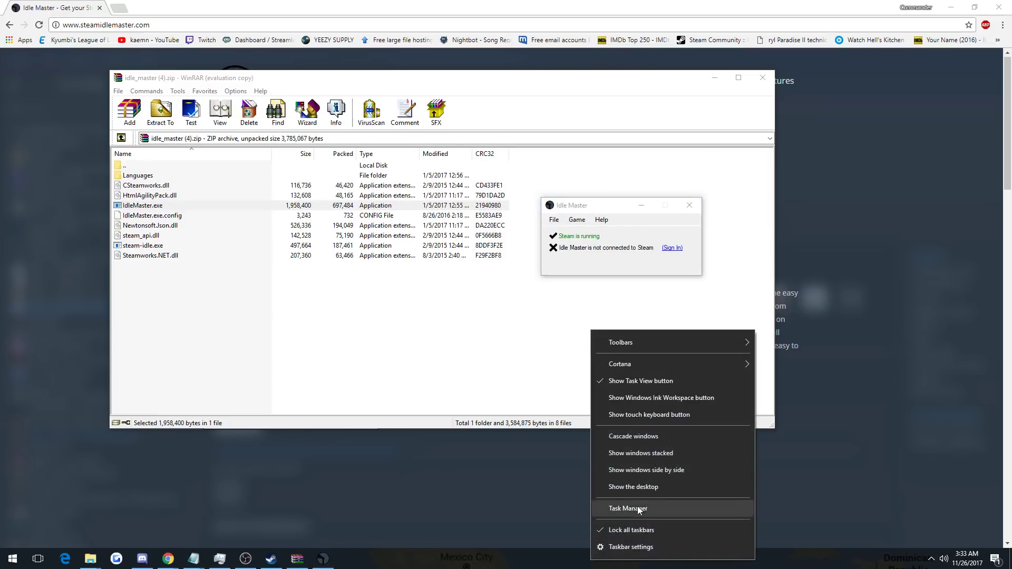
Step: Open the IdleMaster process's file location from Task Manager
{"action": "left_click", "coordinate": [637, 509]}
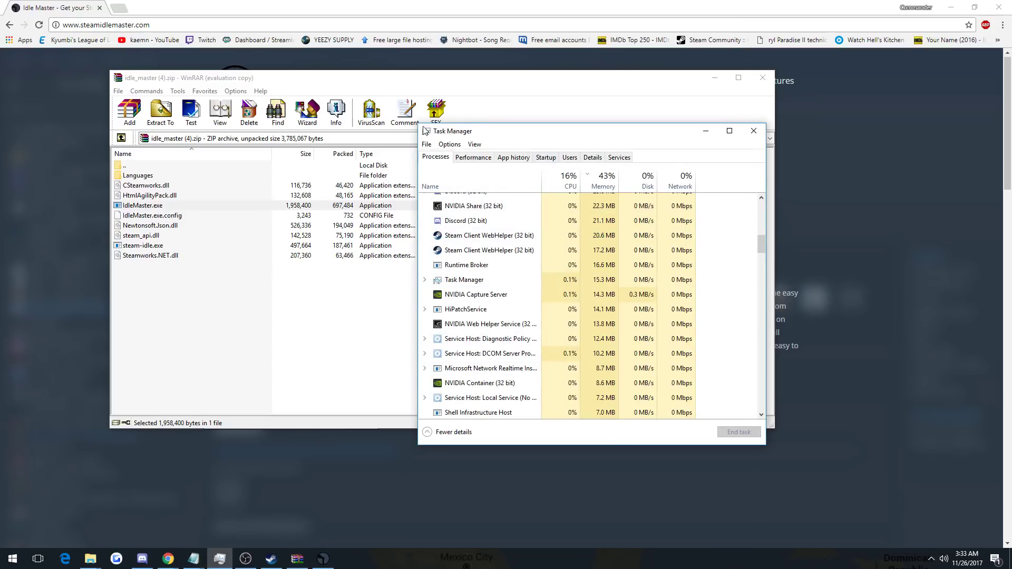
{"action": "left_click_drag", "start_coordinate": [420, 125], "coordinate": [353, 107]}
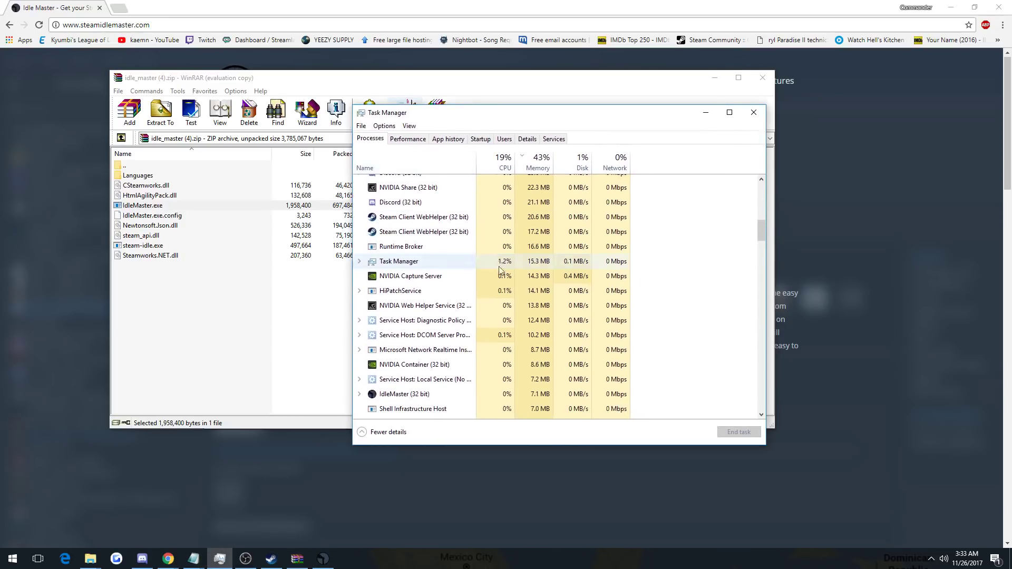
{"action": "right_click", "coordinate": [421, 379]}
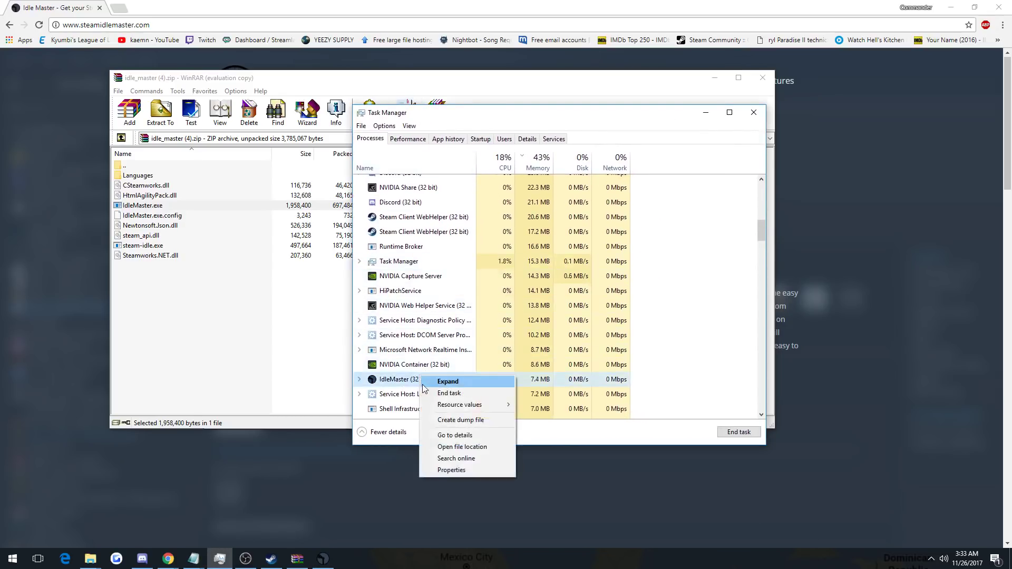
{"action": "left_click", "coordinate": [473, 448]}
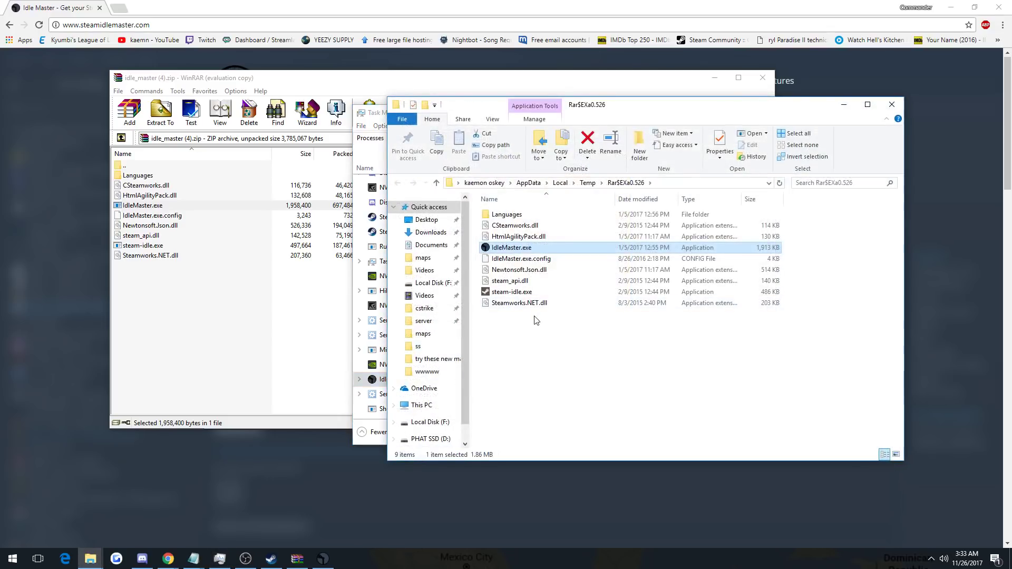
Step: Create New Text Document.txt in Idle Master's folder with the default name
{"action": "left_click", "coordinate": [535, 319]}
{"action": "right_click", "coordinate": [535, 320]}
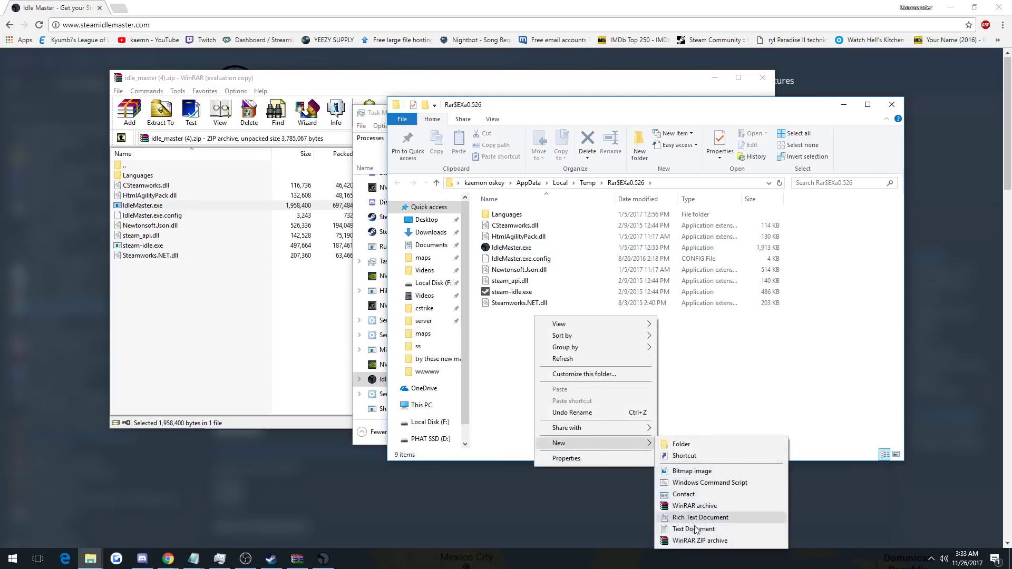
{"action": "left_click", "coordinate": [695, 529]}
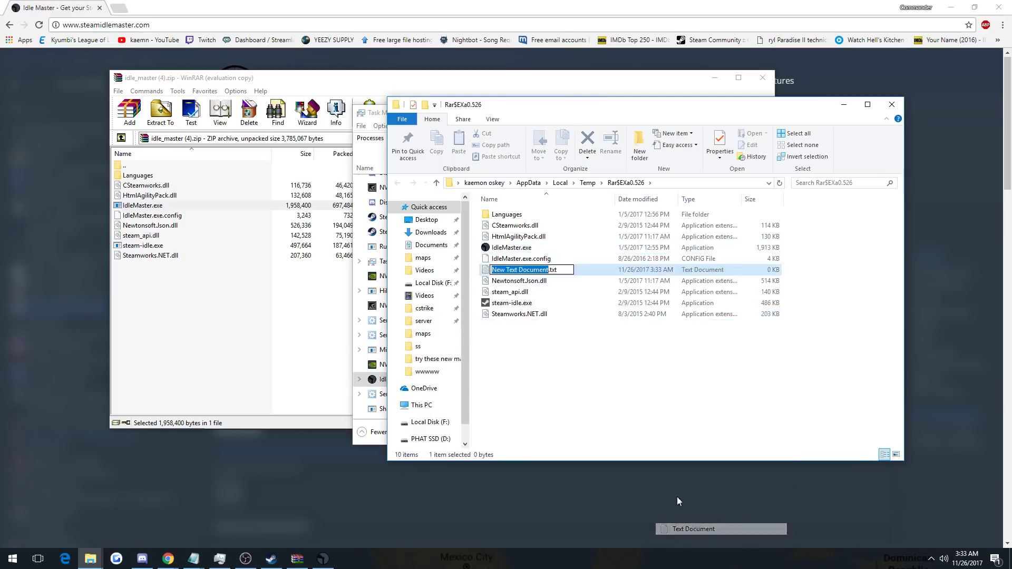
{"action": "key", "text": "Return"}
Step: Paste the three steam-idle.exe start commands into the document and save it
{"action": "double_click", "coordinate": [584, 272]}
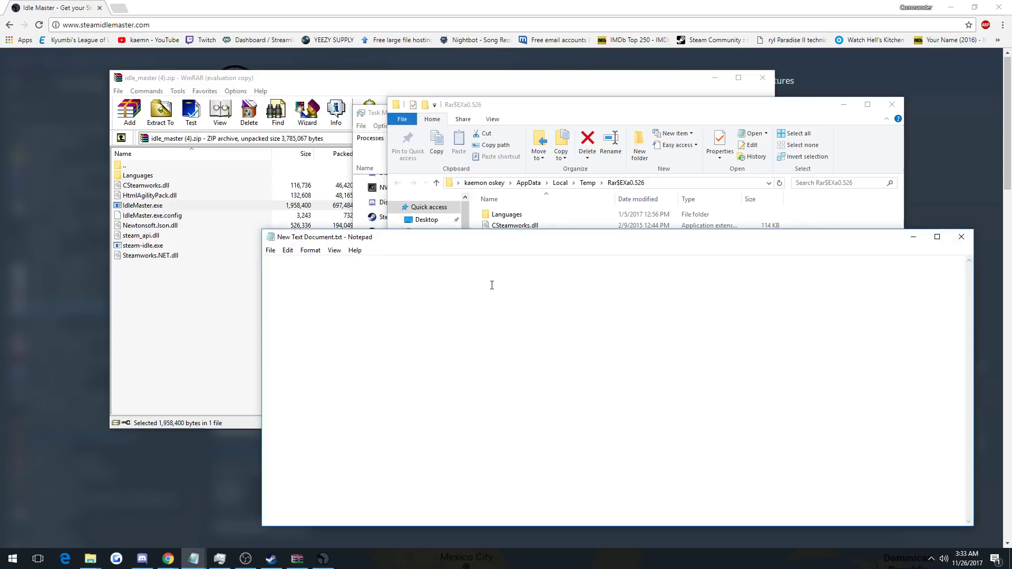
{"action": "type", "text": "start \"\" \"steam-idle.exe\" 399220 start \"\" \"steam-idle.exe\" 399080 start \"\" \"steam-idle.exe\" 399480"}
{"action": "key", "text": "ctrl+a"}
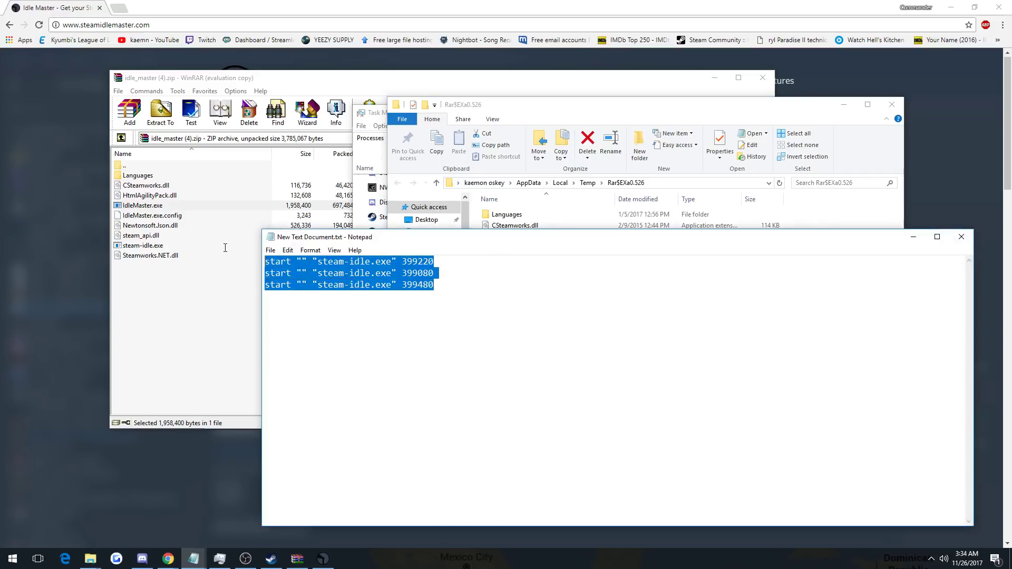
{"action": "left_click", "coordinate": [492, 285]}
{"action": "left_click", "coordinate": [271, 250]}
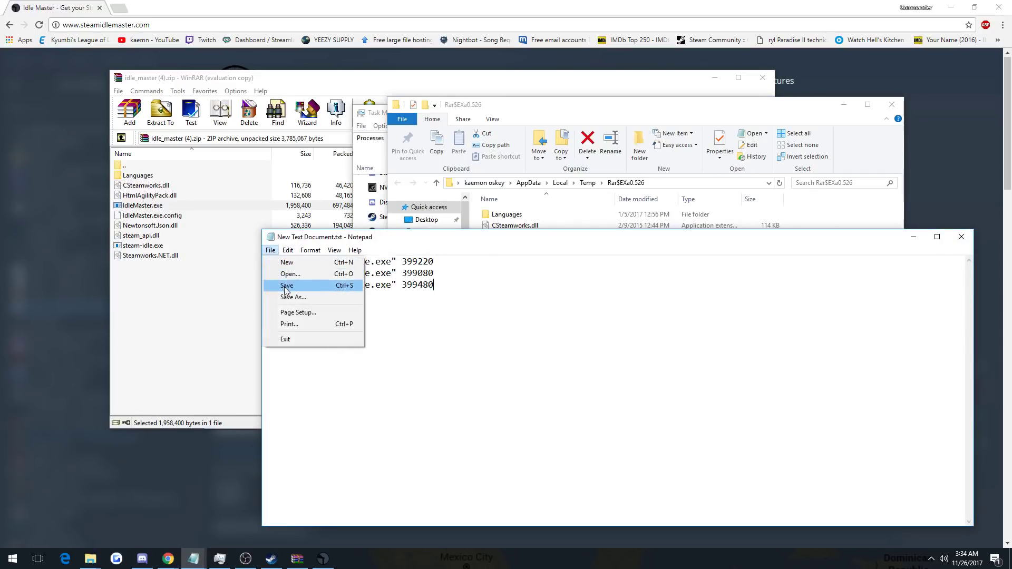
{"action": "left_click", "coordinate": [289, 282]}
Step: Close Notepad and rename the file to New Text Document.bat, confirming the extension change
{"action": "left_click", "coordinate": [960, 237]}
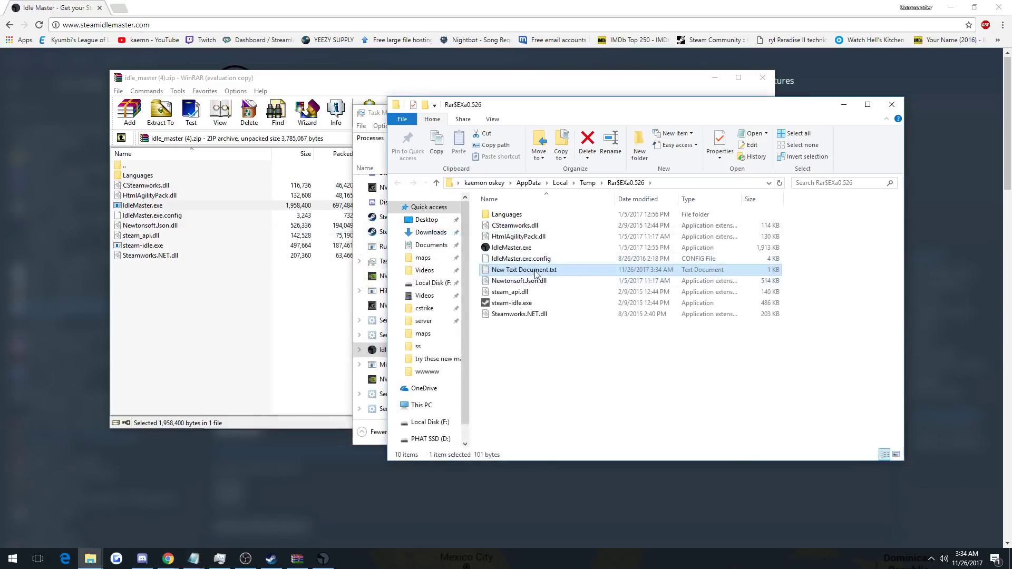
{"action": "right_click", "coordinate": [538, 270]}
{"action": "left_click", "coordinate": [576, 510]}
{"action": "key", "text": "End"}
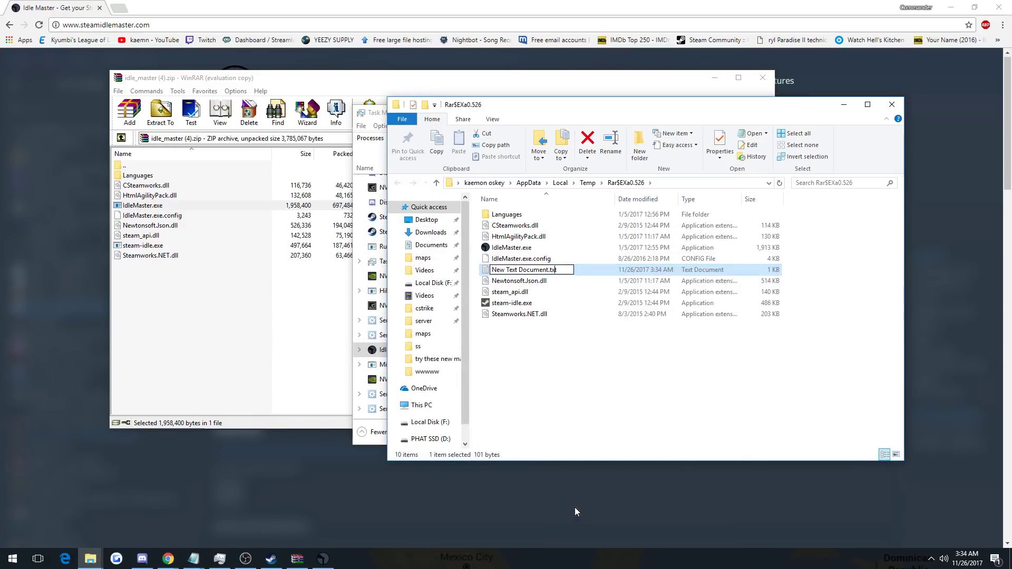
{"action": "type", "text": ".bat"}
{"action": "key", "text": "Return"}
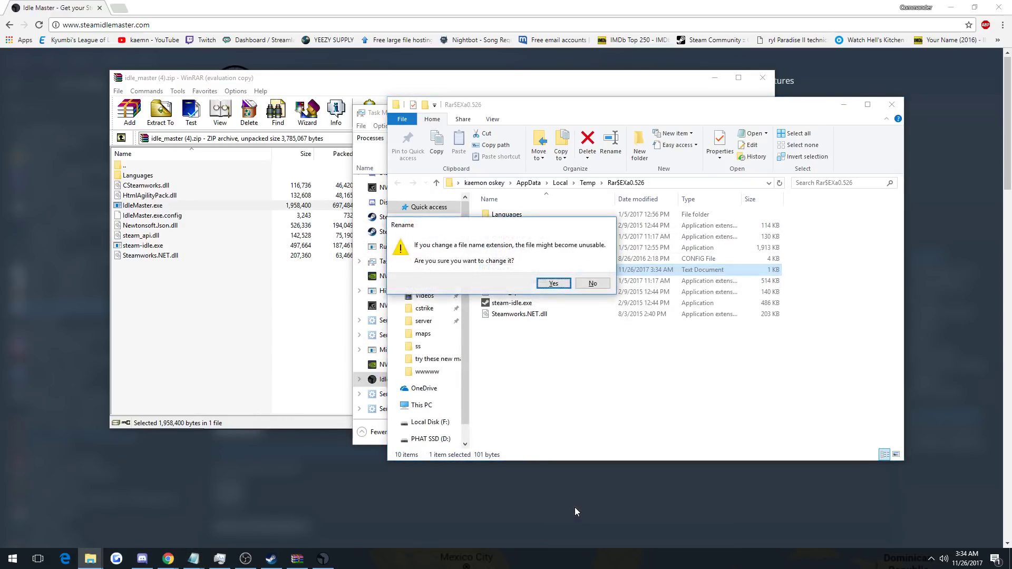
{"action": "left_click", "coordinate": [554, 284]}
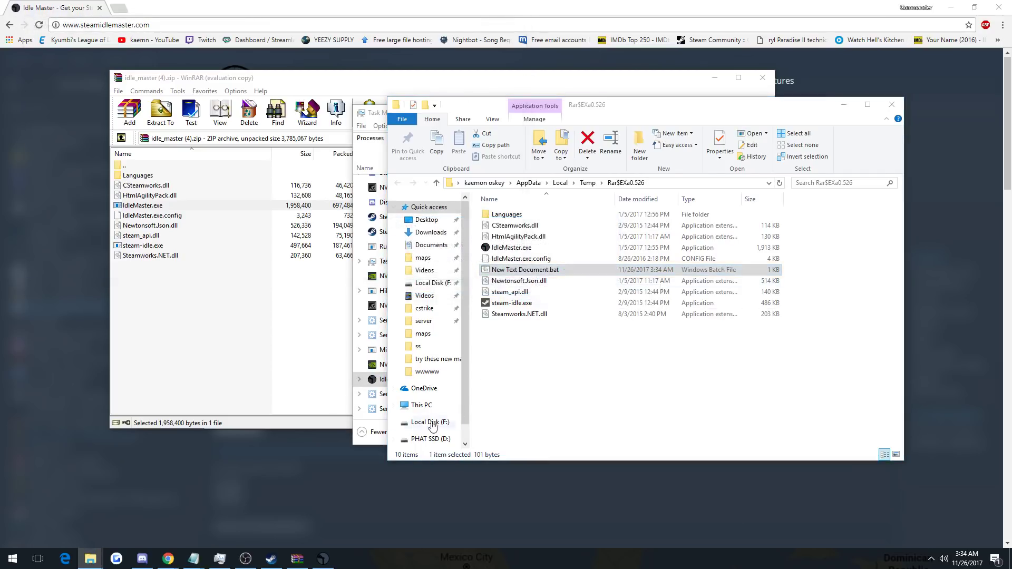
Step: Compare Steam's now-empty Recent Activity with the Idle Master folder holding the .bat file
{"action": "left_click", "coordinate": [272, 554]}
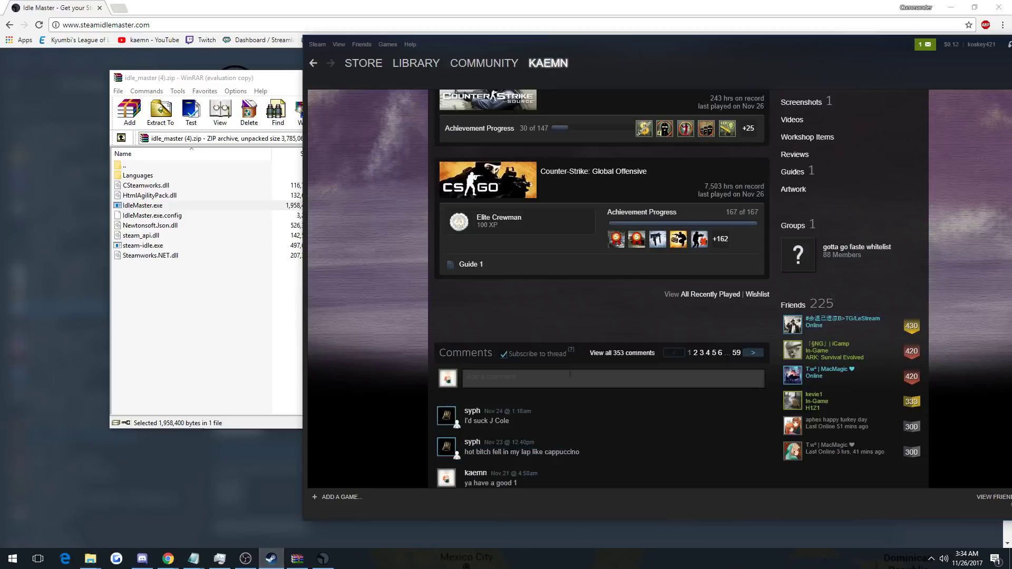
{"action": "scroll", "coordinate": [569, 376], "scroll_direction": "up", "scroll_amount": 1}
{"action": "scroll", "coordinate": [653, 441], "scroll_direction": "up", "scroll_amount": 2}
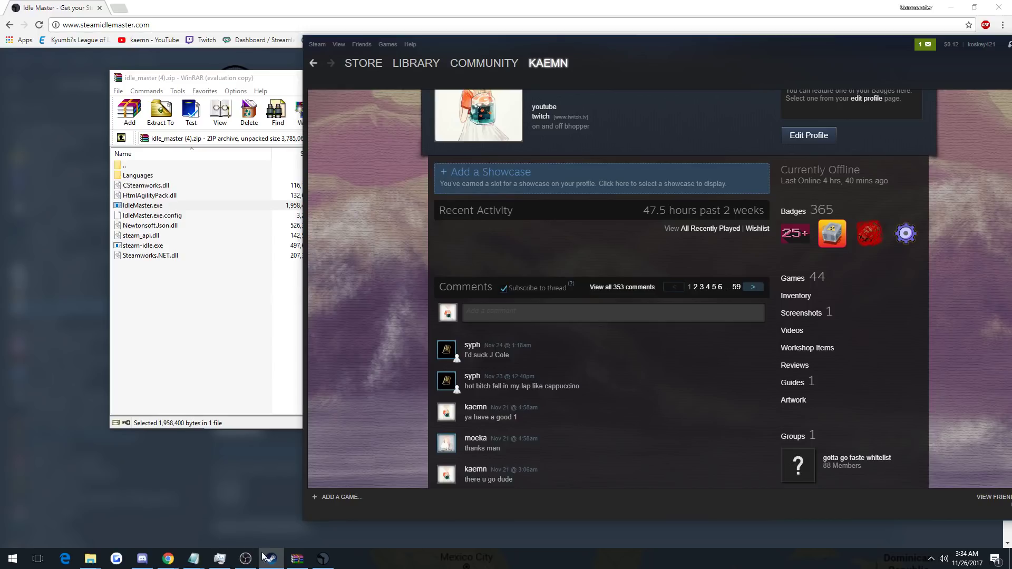
{"action": "left_click", "coordinate": [91, 559]}
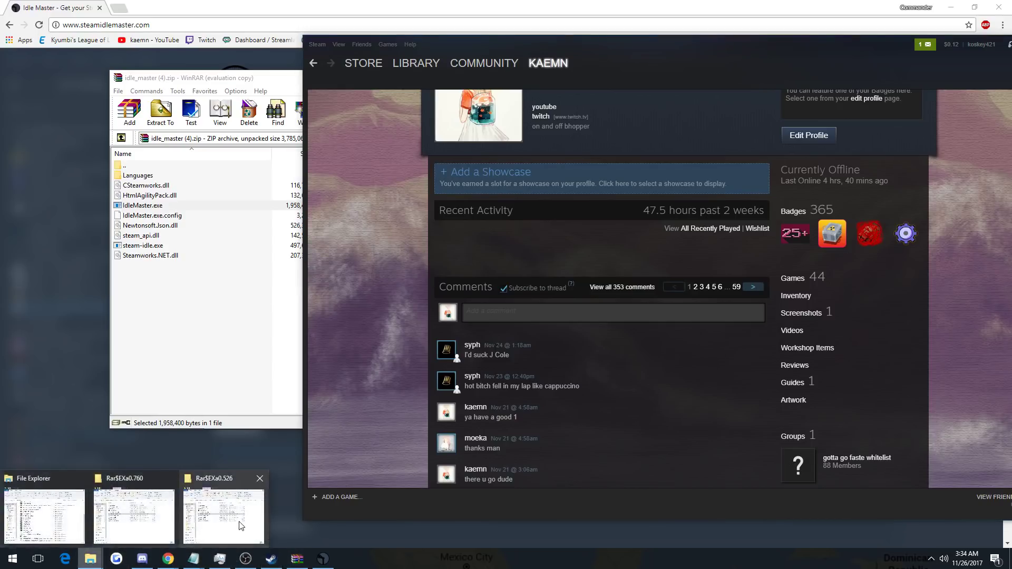
{"action": "left_click", "coordinate": [241, 527]}
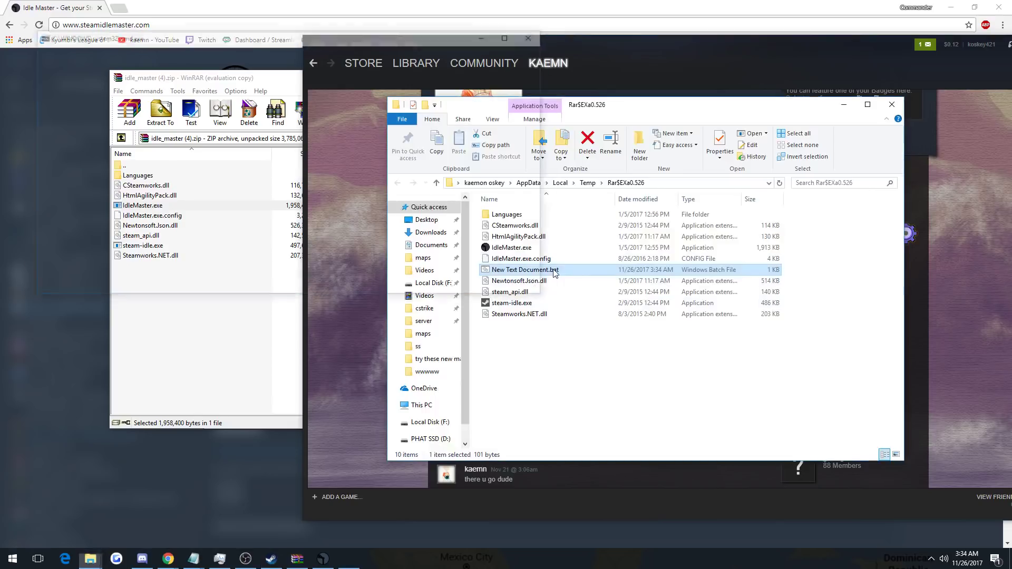
{"action": "left_click", "coordinate": [360, 231]}
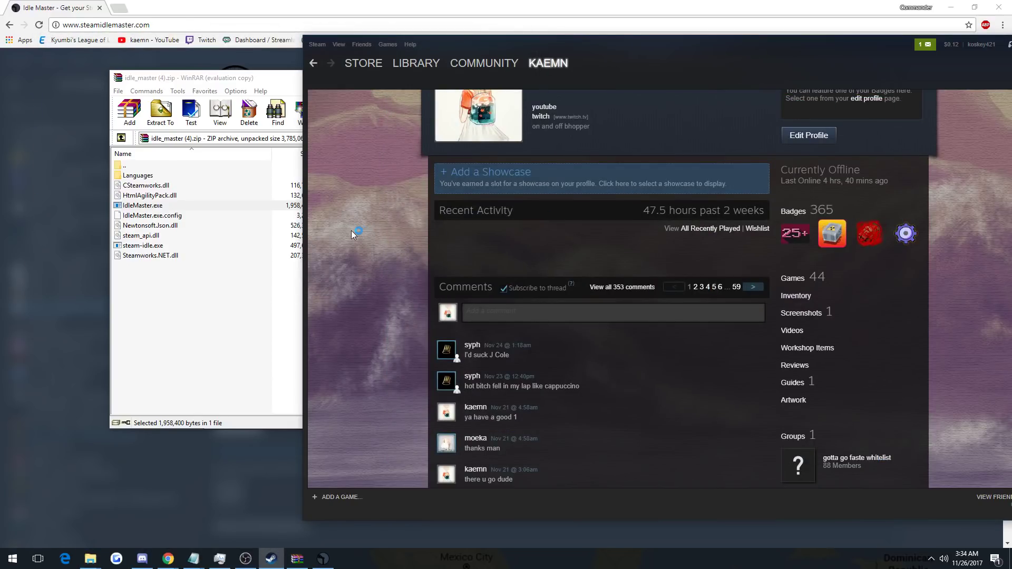